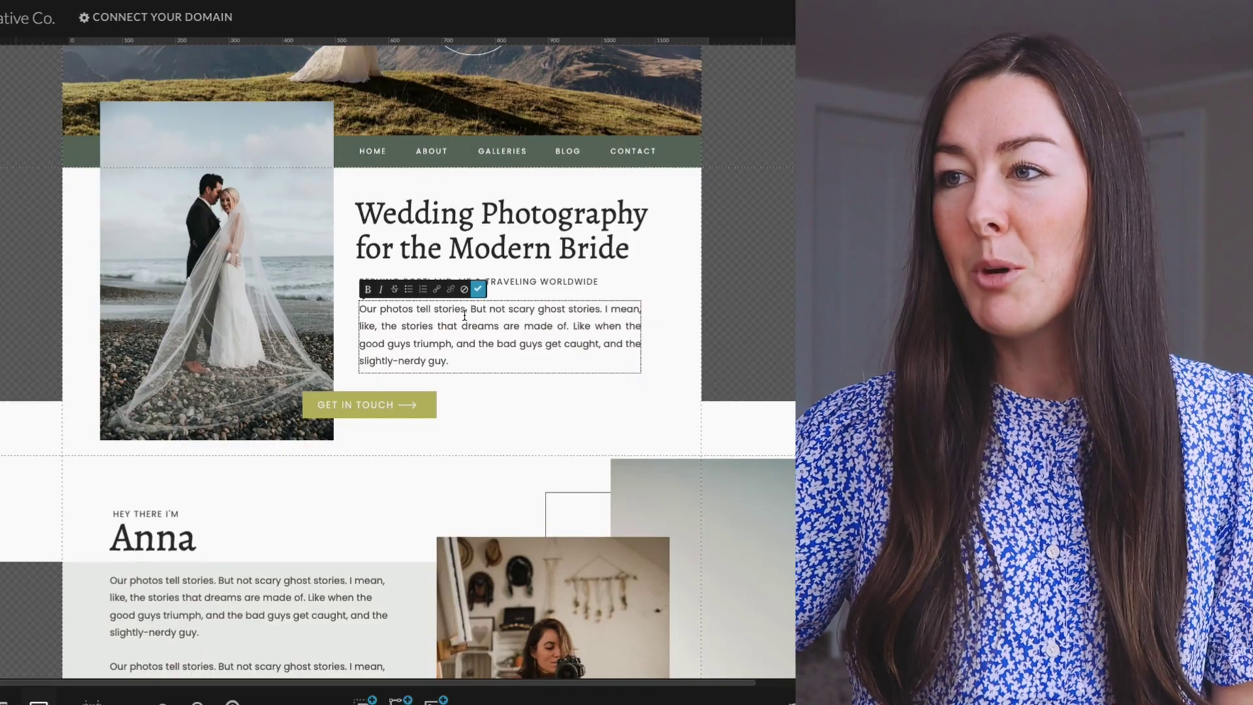
Highlight 'Our photos tell stories.' in the intro paragraph, then save and generate a site preview.
drag(468, 312, 359, 312)
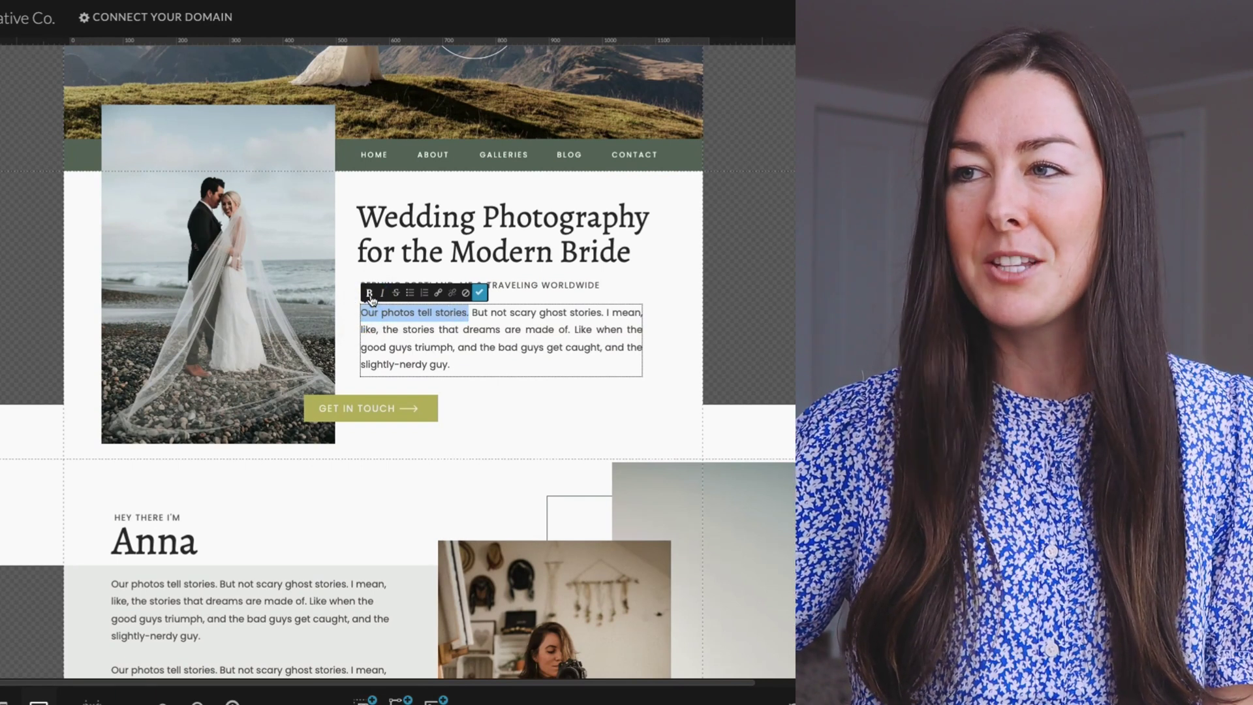
key(Escape)
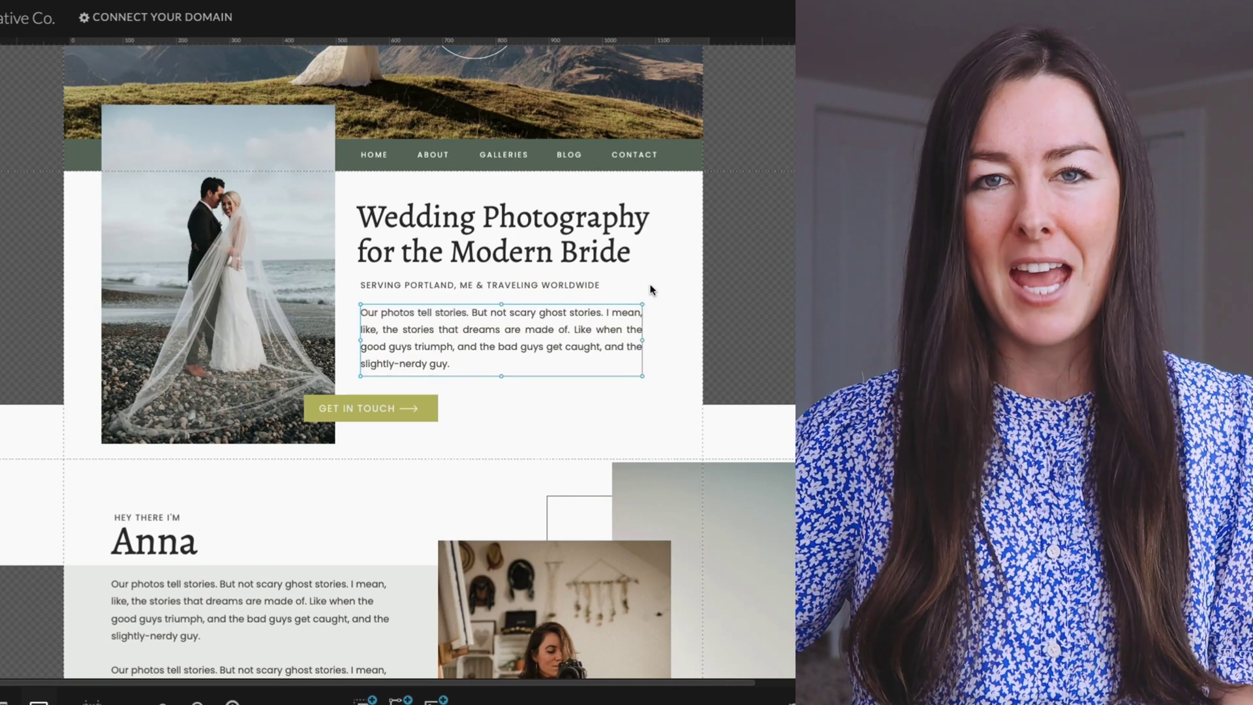
key(ctrl+p)
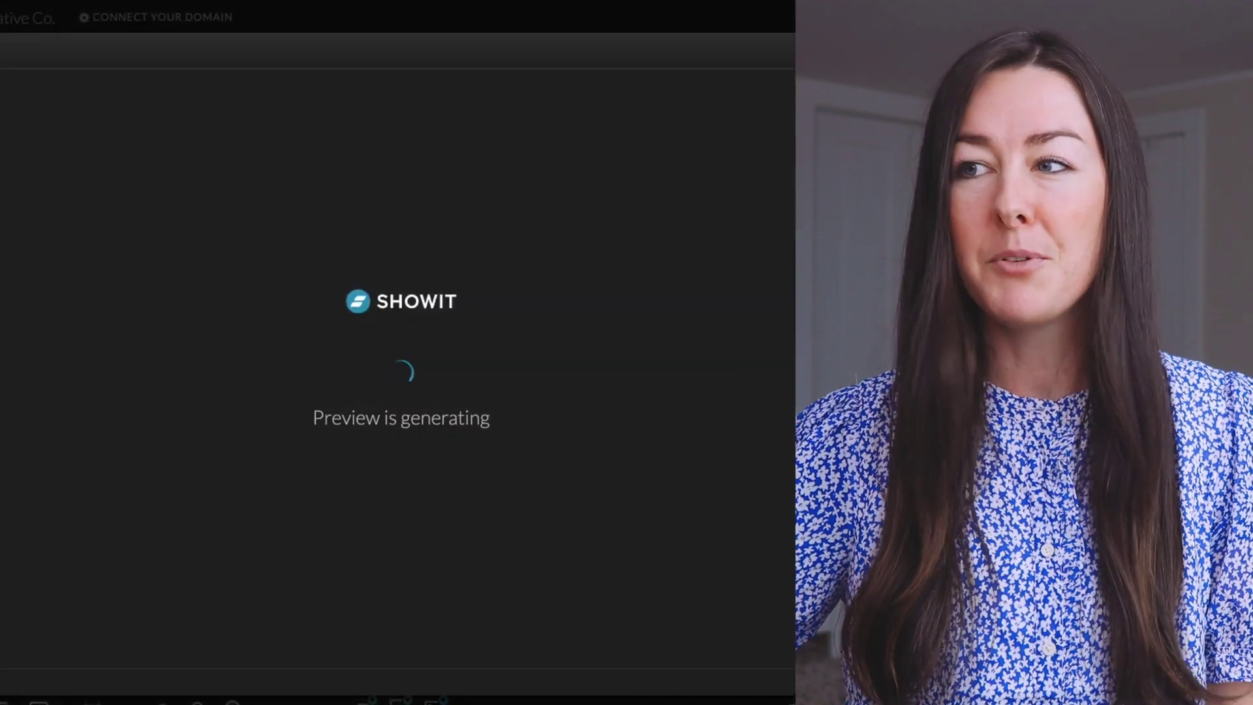
Scroll the live preview and highlight the intro's first sentence.
scroll(434, 260, down, 10)
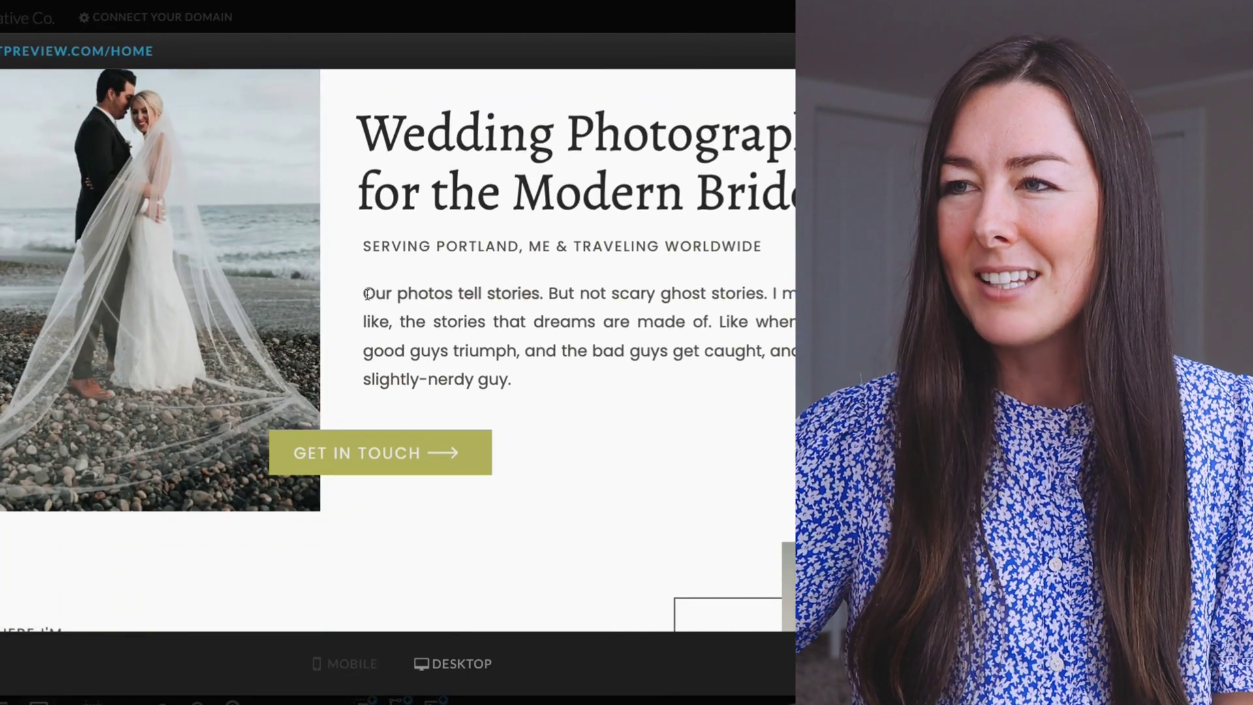
drag(367, 293, 550, 292)
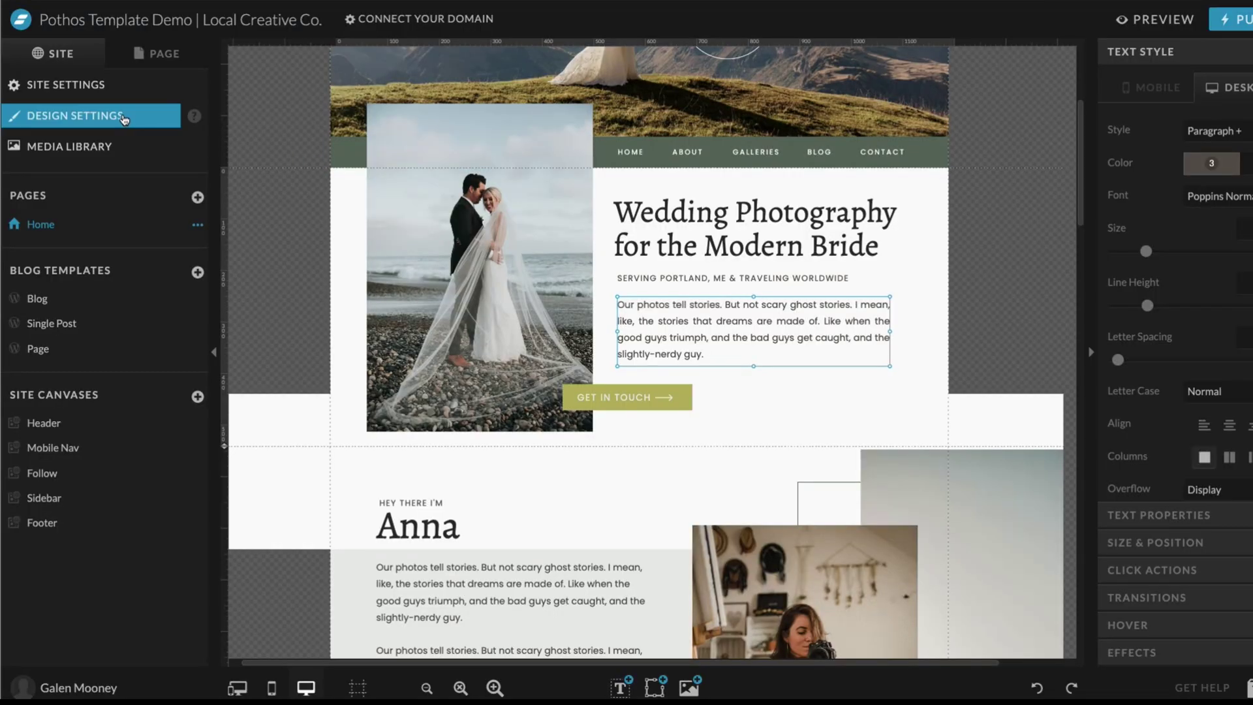
In Design Settings fonts, add the Google font Poppins in Bold style to the site's active fonts.
click(123, 120)
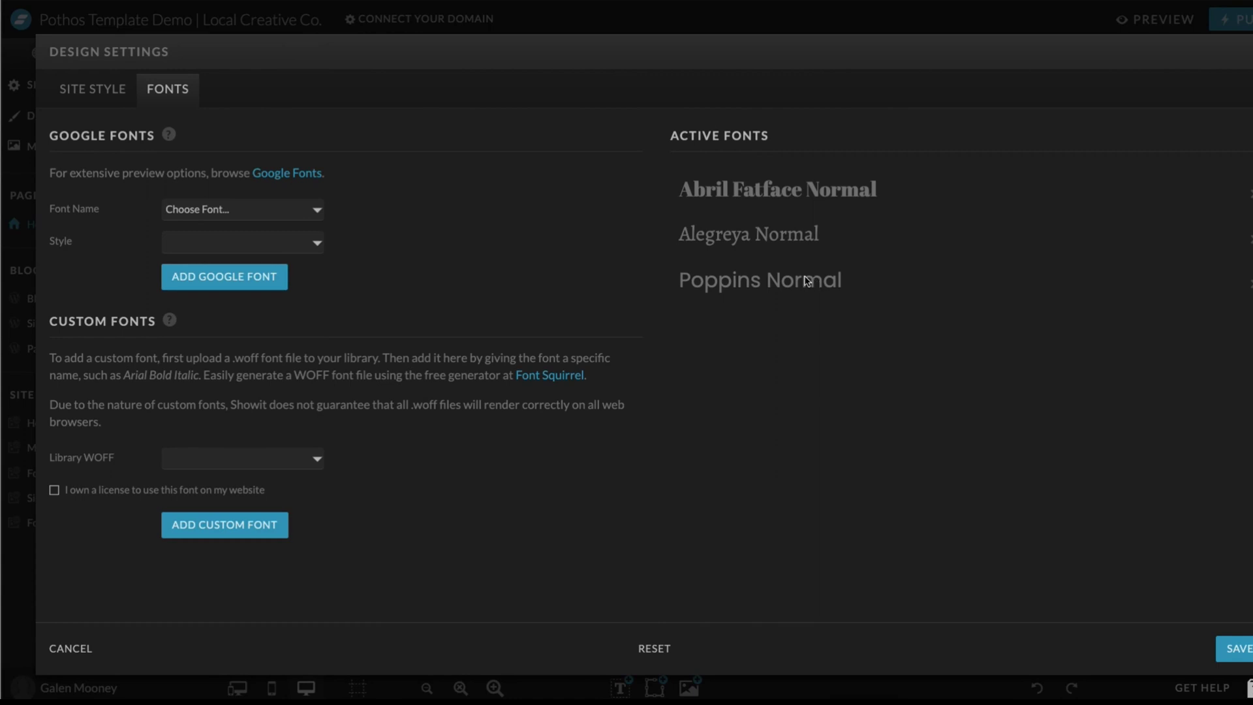
click(265, 212)
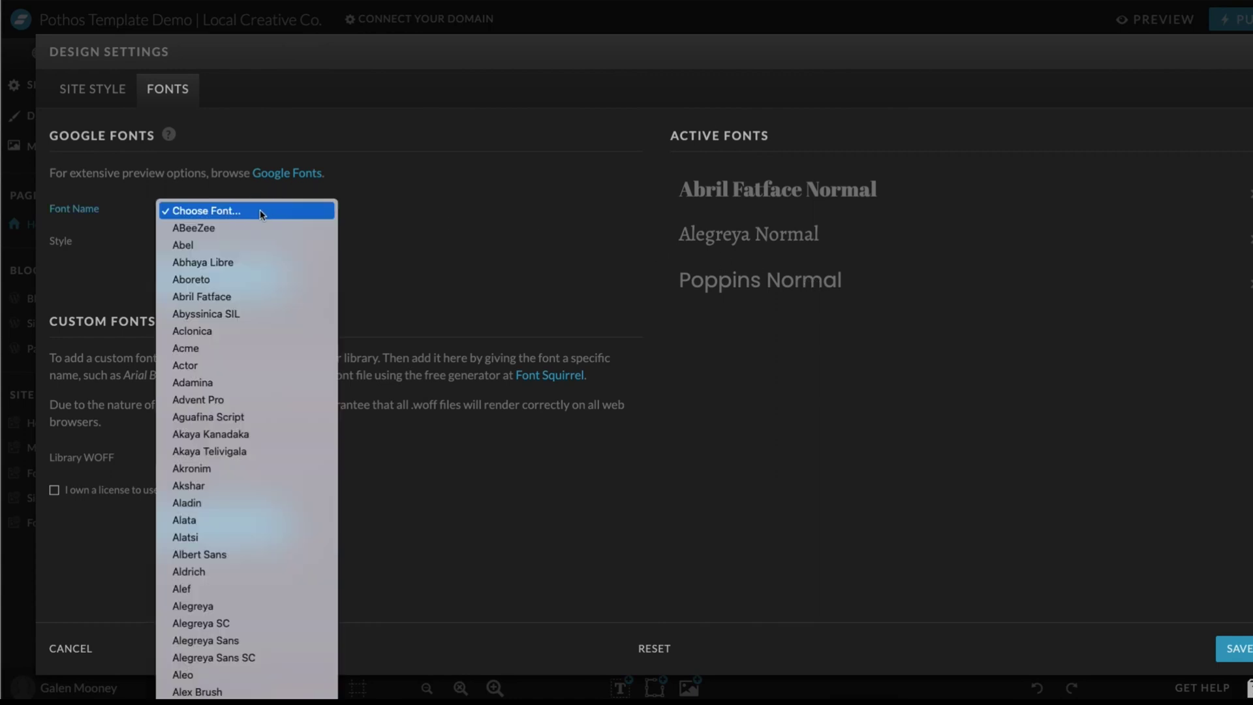
scroll(260, 288, down, 5)
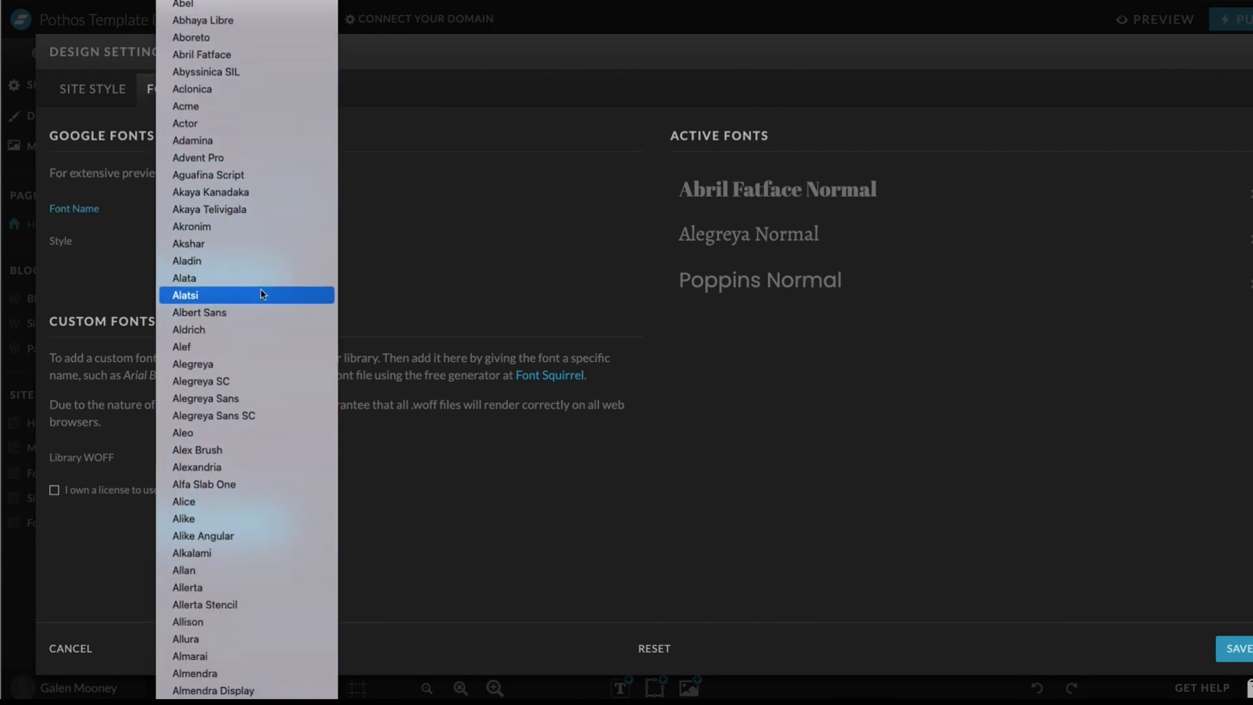
scroll(261, 293, down, 20)
scroll(261, 291, down, 10)
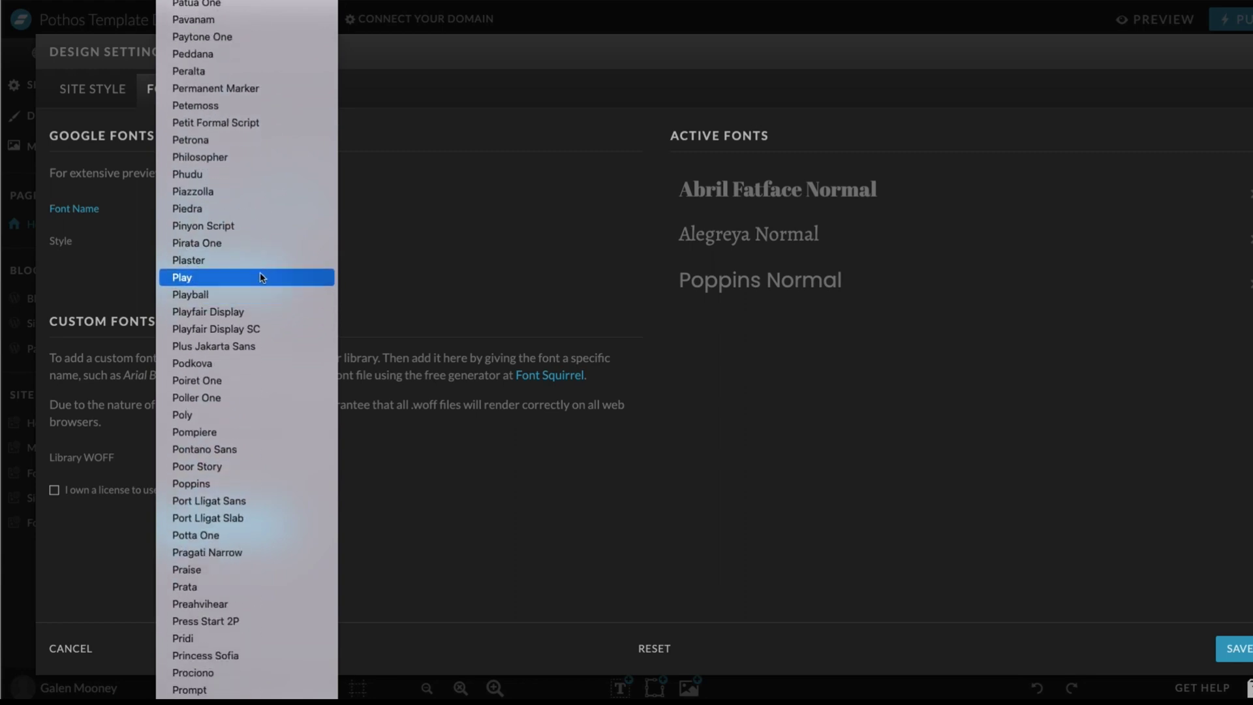
scroll(261, 278, down, 1)
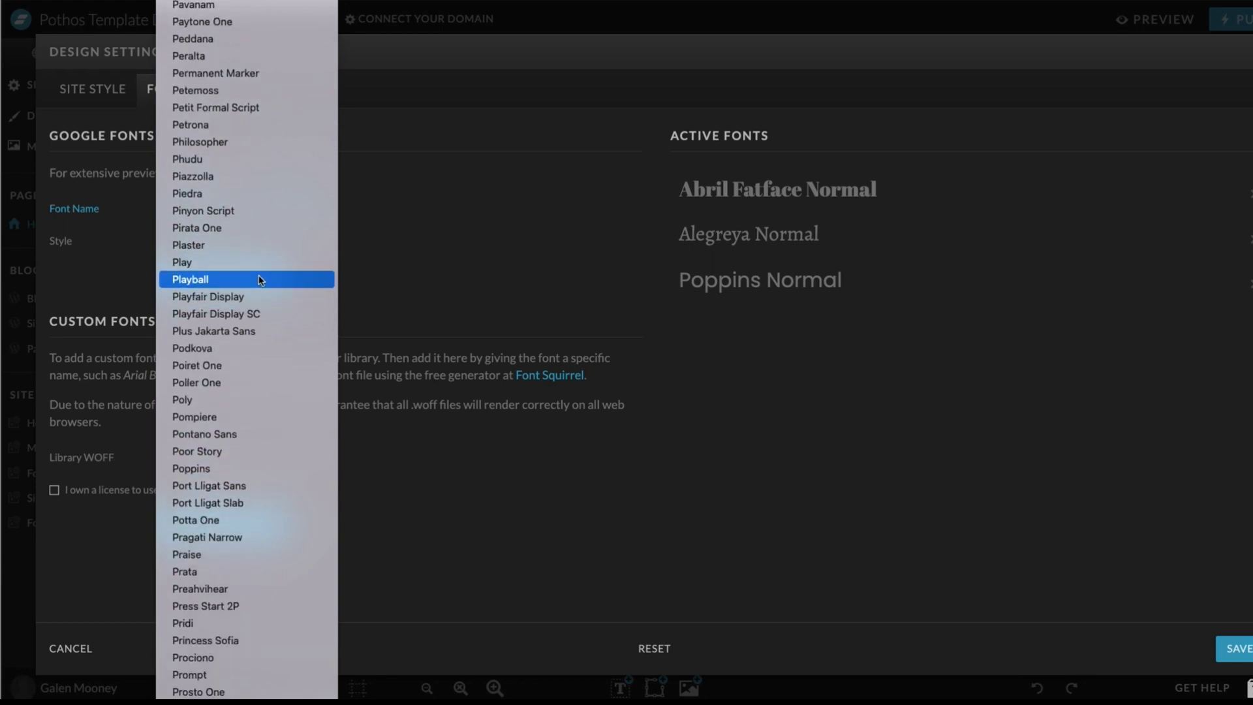
click(225, 469)
click(203, 246)
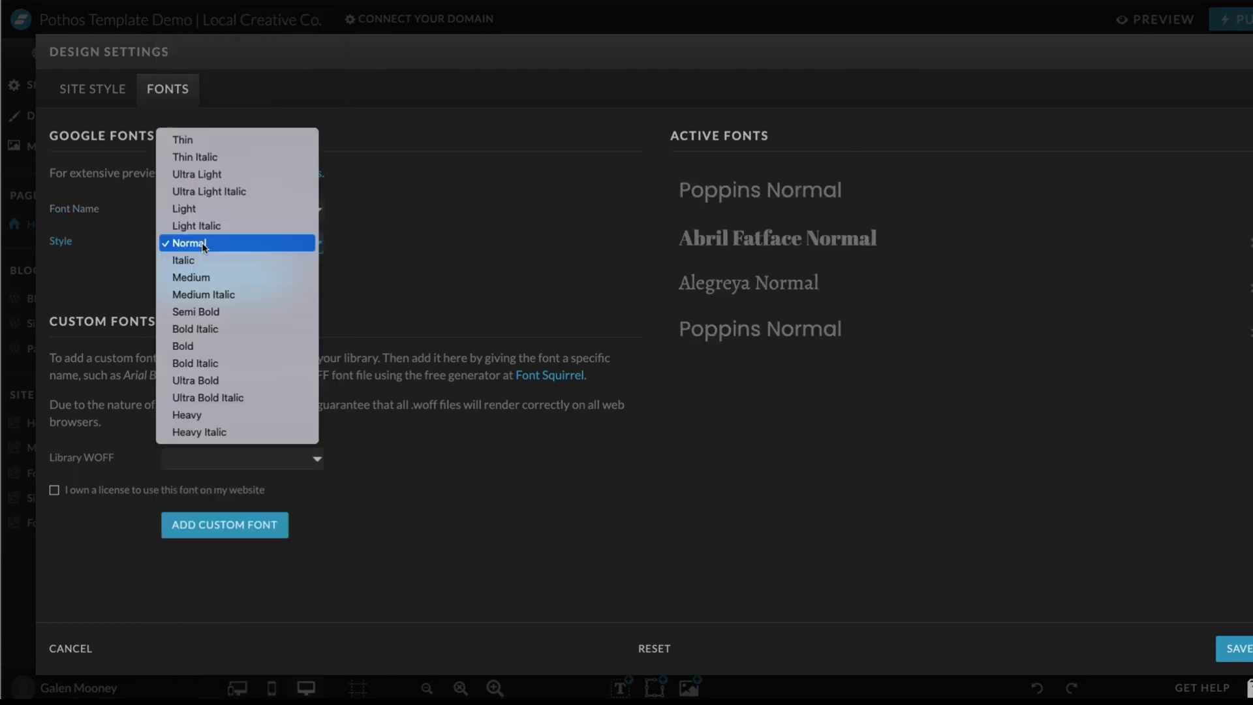
click(218, 346)
click(234, 278)
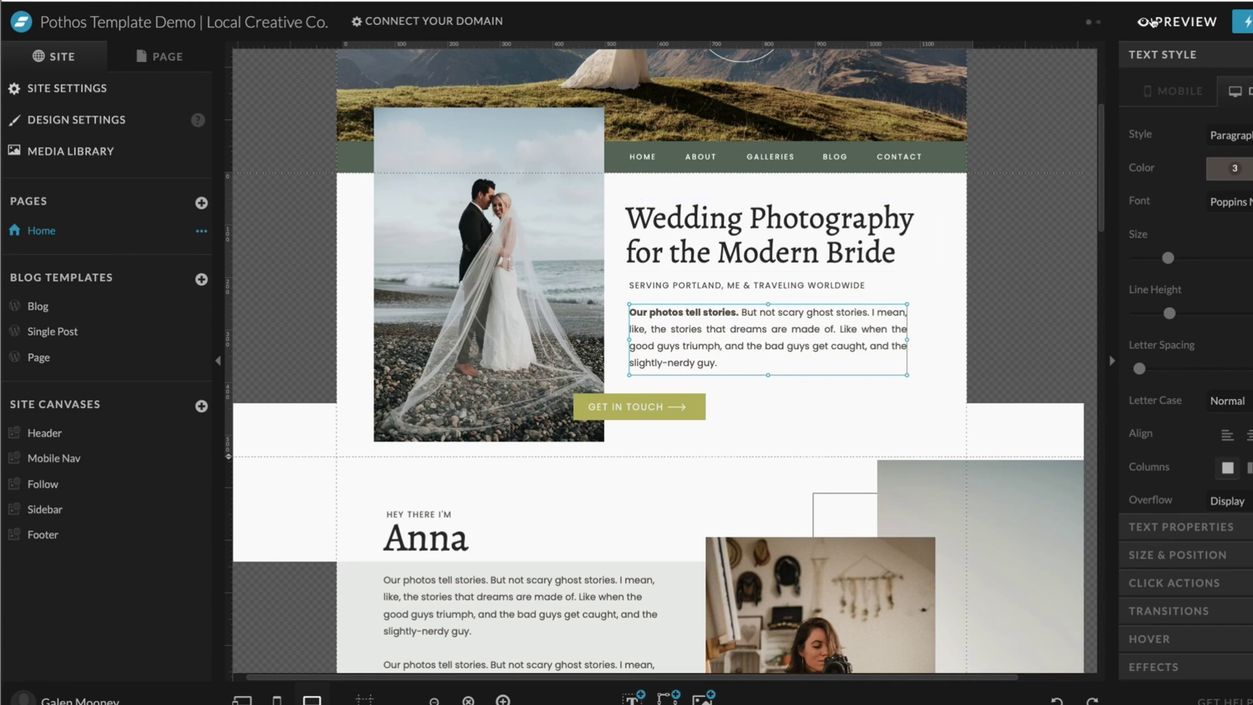
click(1153, 23)
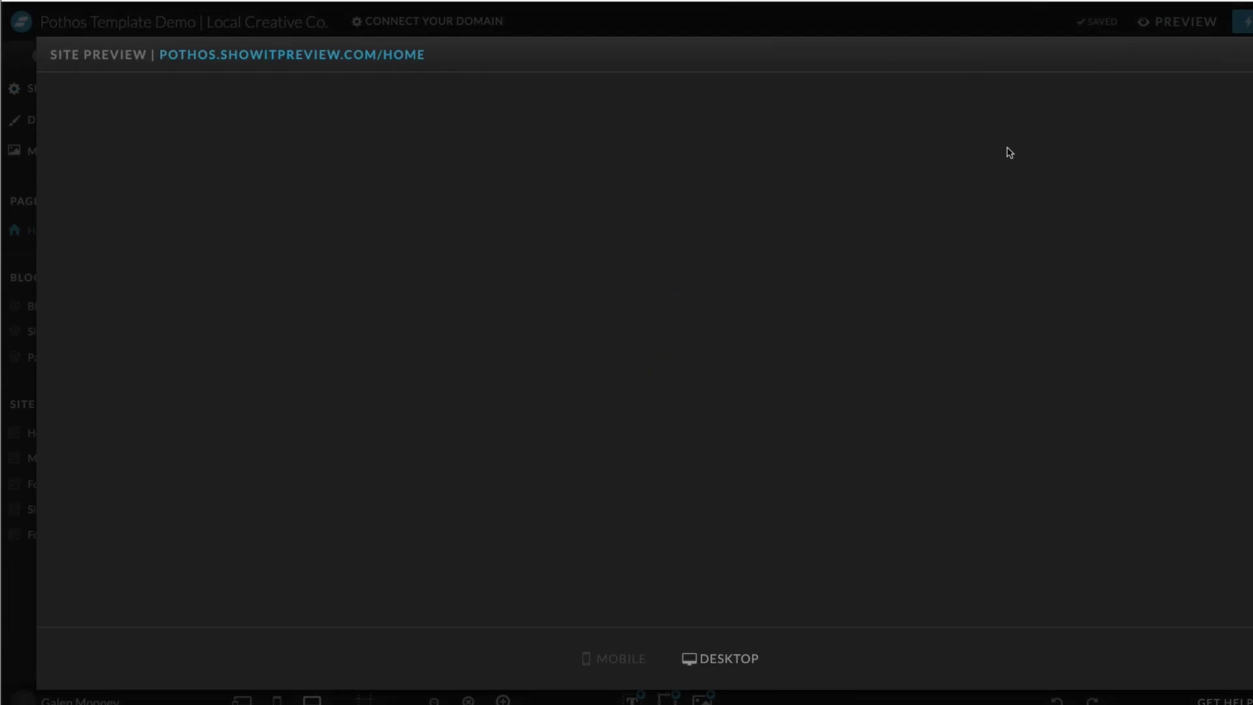
scroll(979, 169, down, 5)
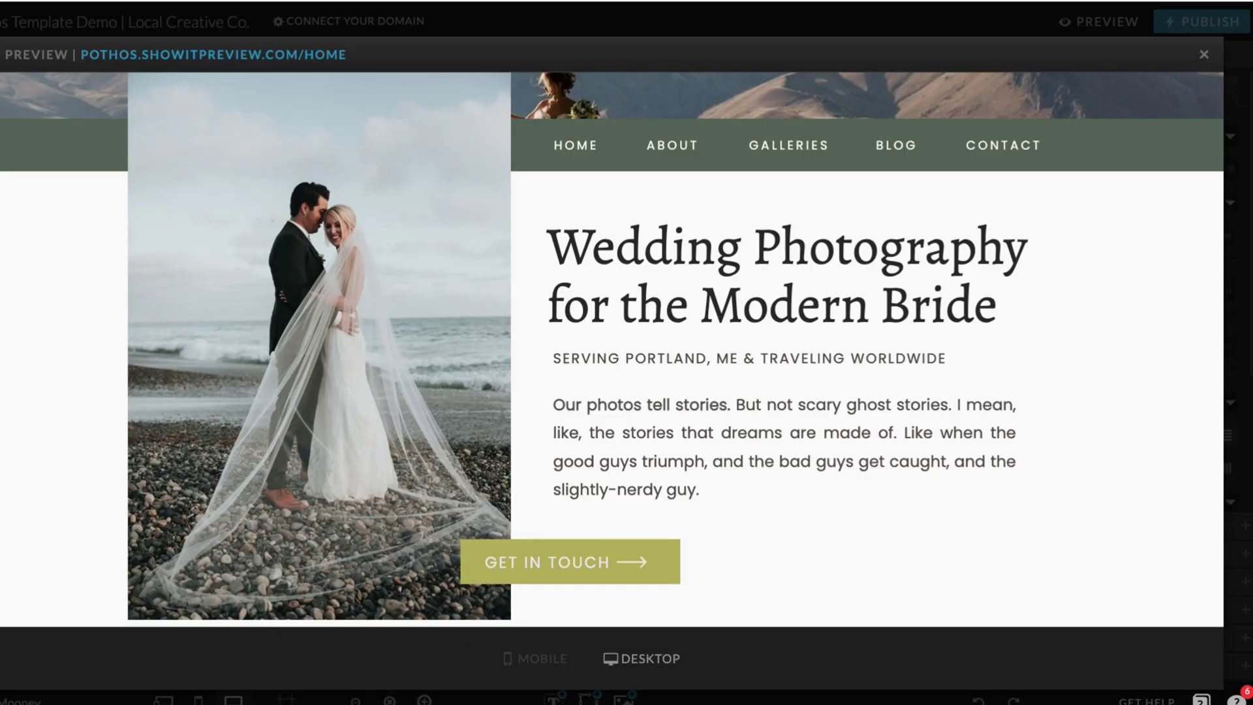
click(1203, 53)
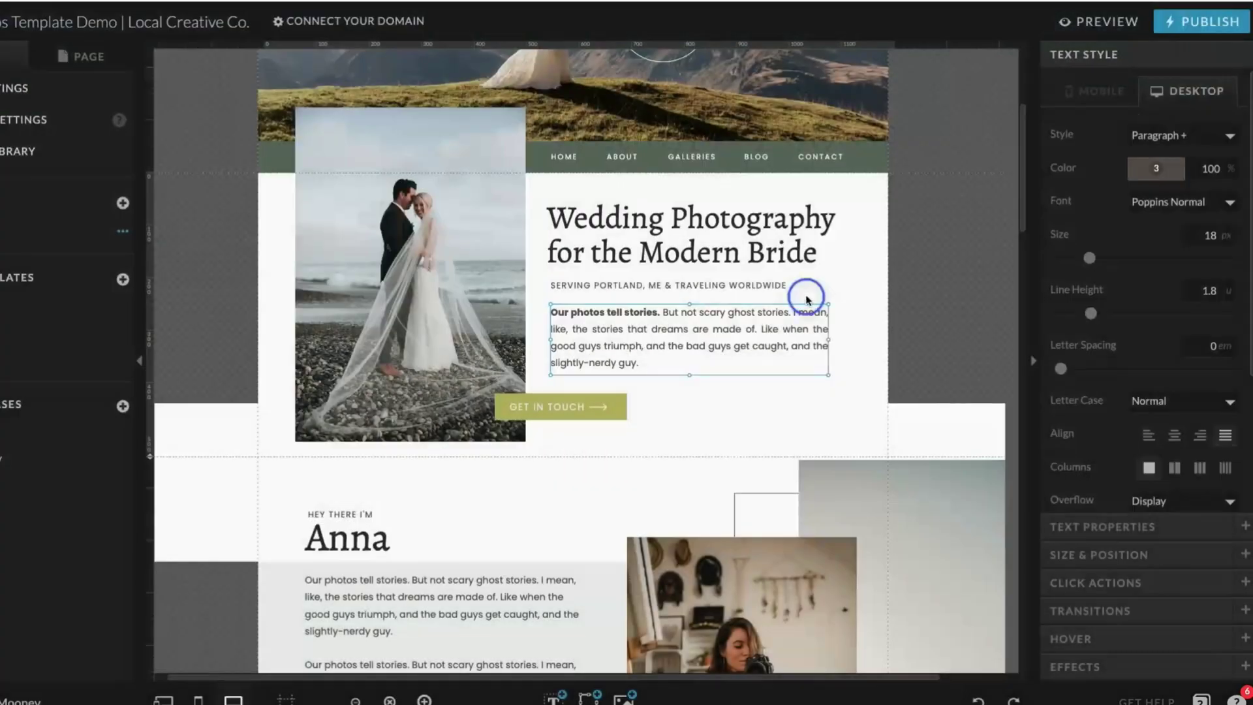
click(808, 300)
scroll(849, 273, down, 1)
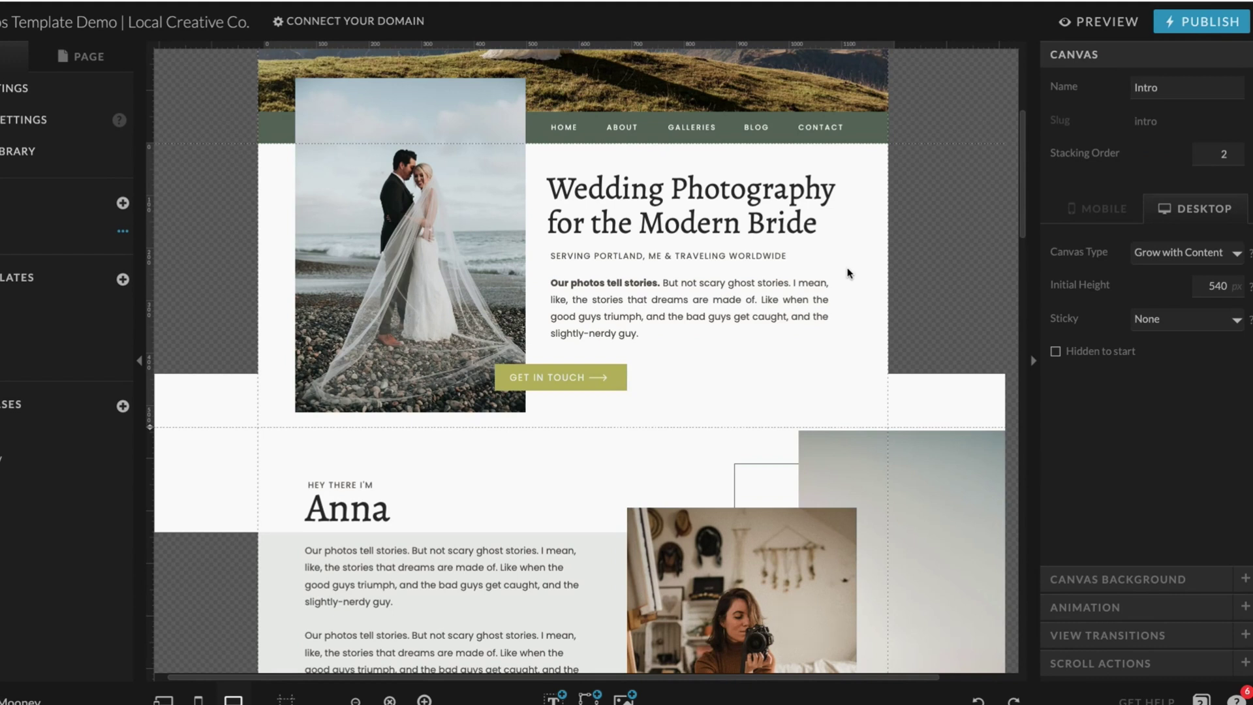
click(762, 295)
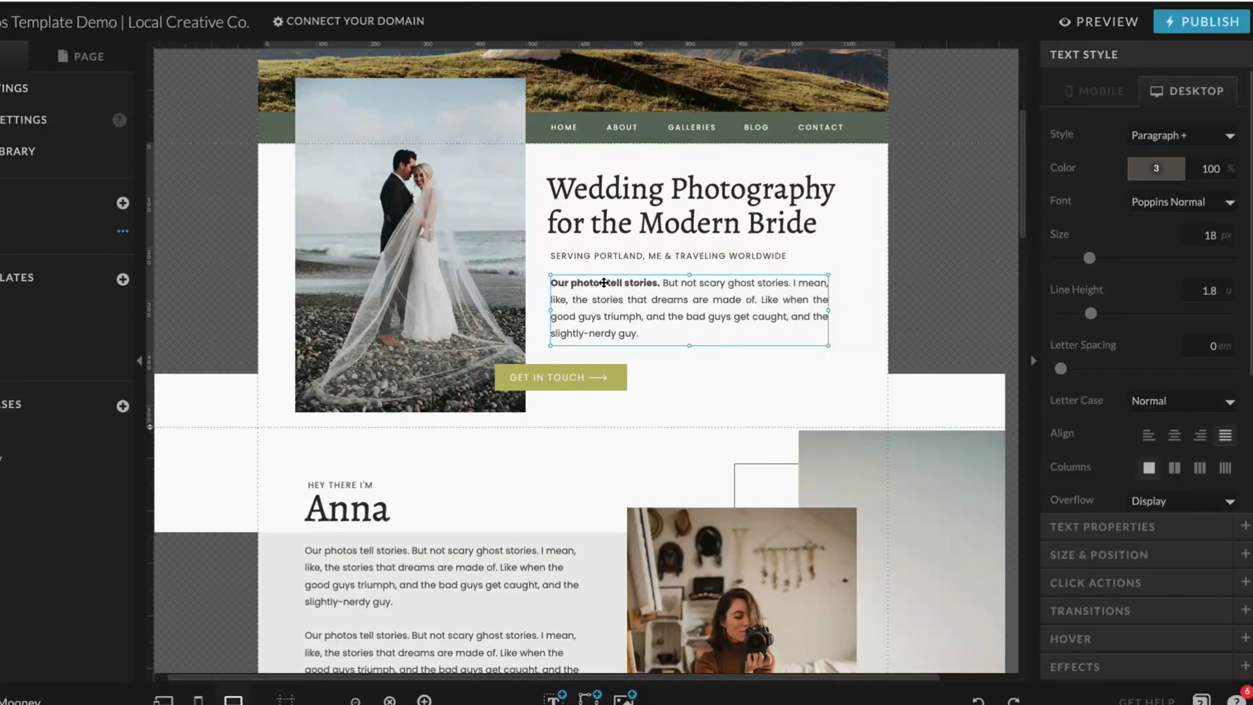
click(873, 278)
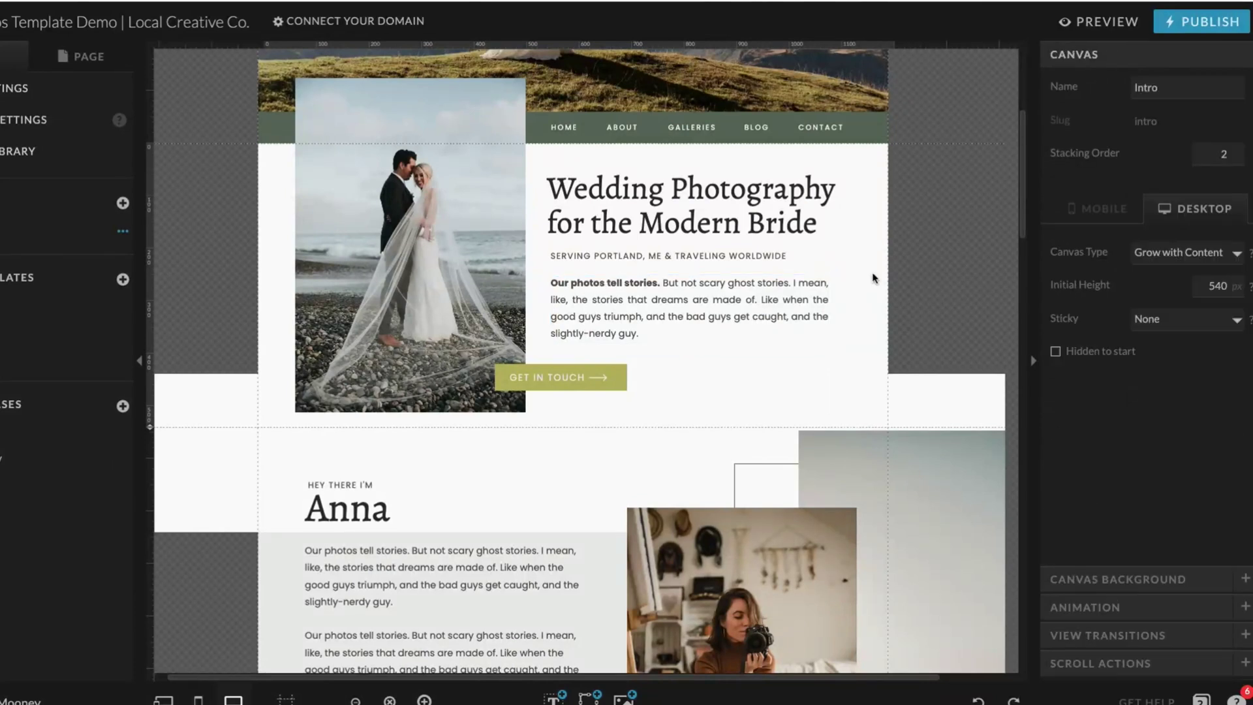
scroll(873, 278, down, 20)
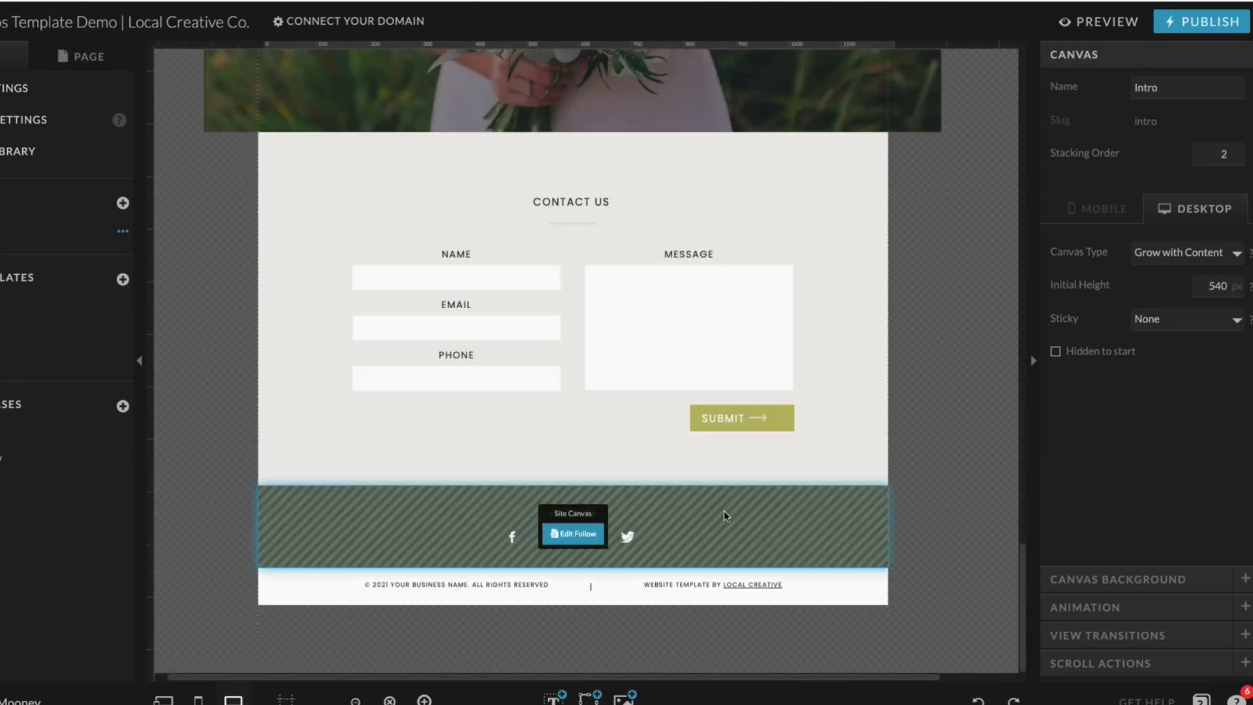
In the Footer canvas, set the credit text to Poppins Bold 10 px and shift it right.
click(679, 600)
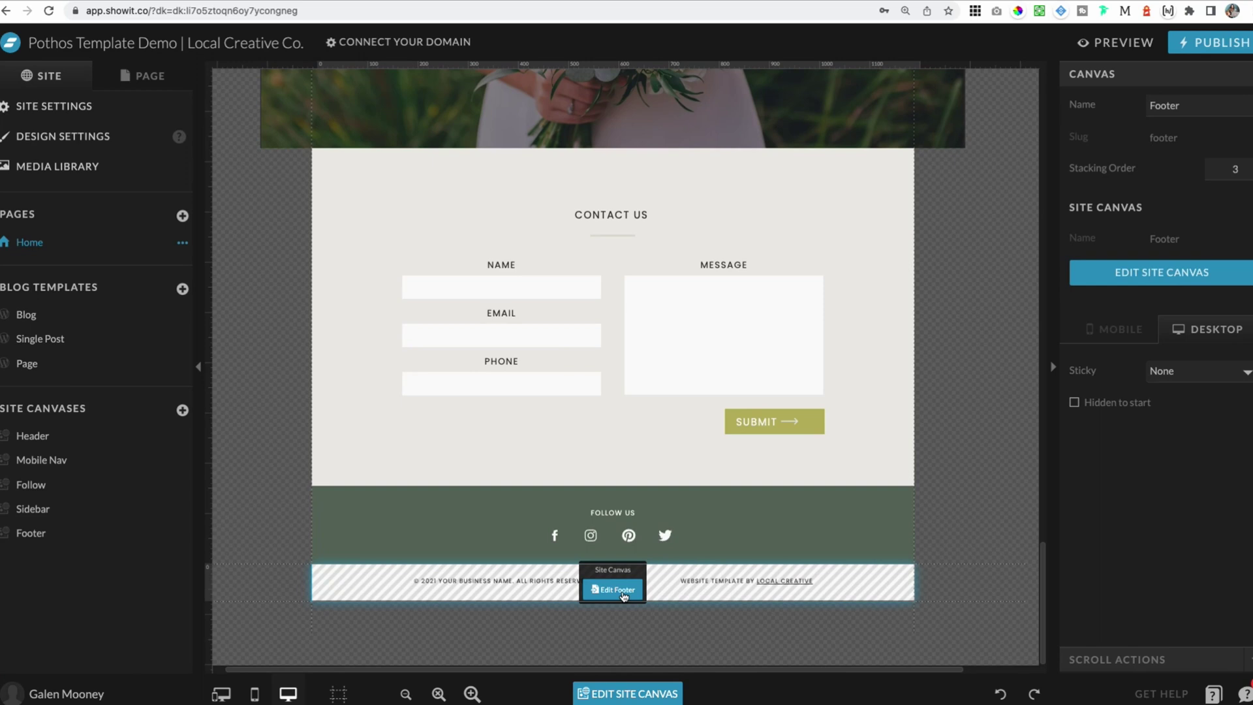
click(584, 594)
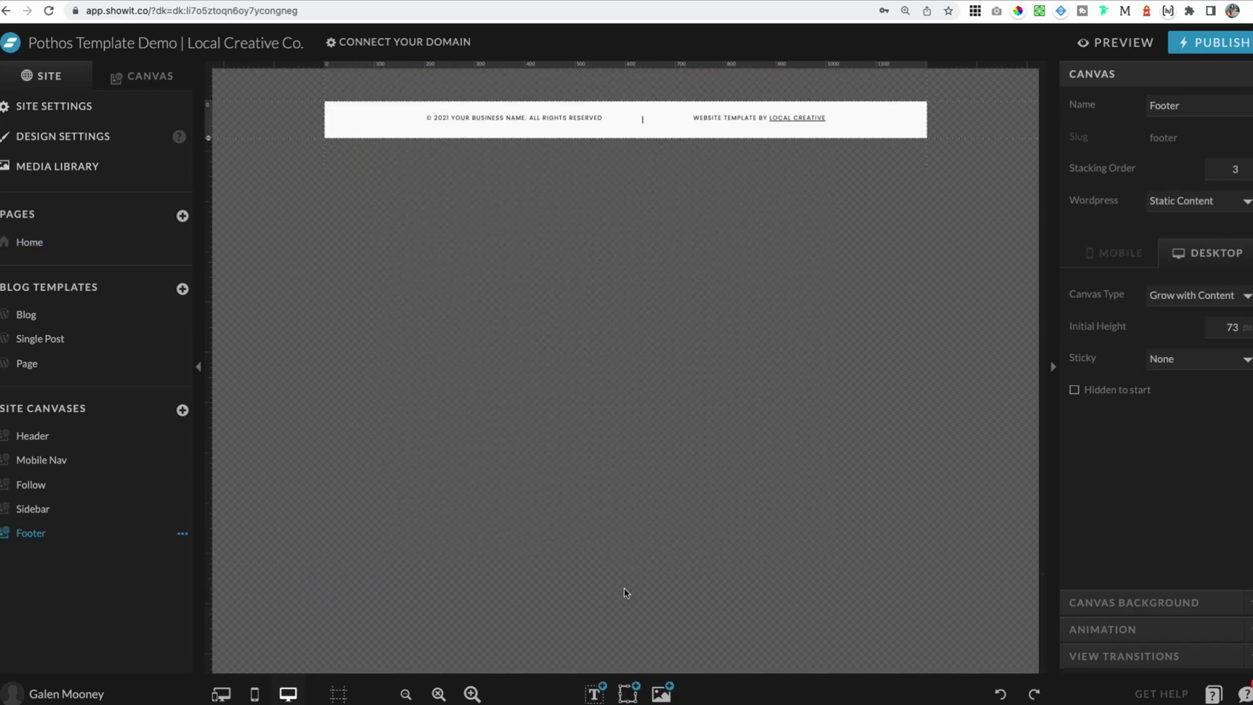
click(744, 118)
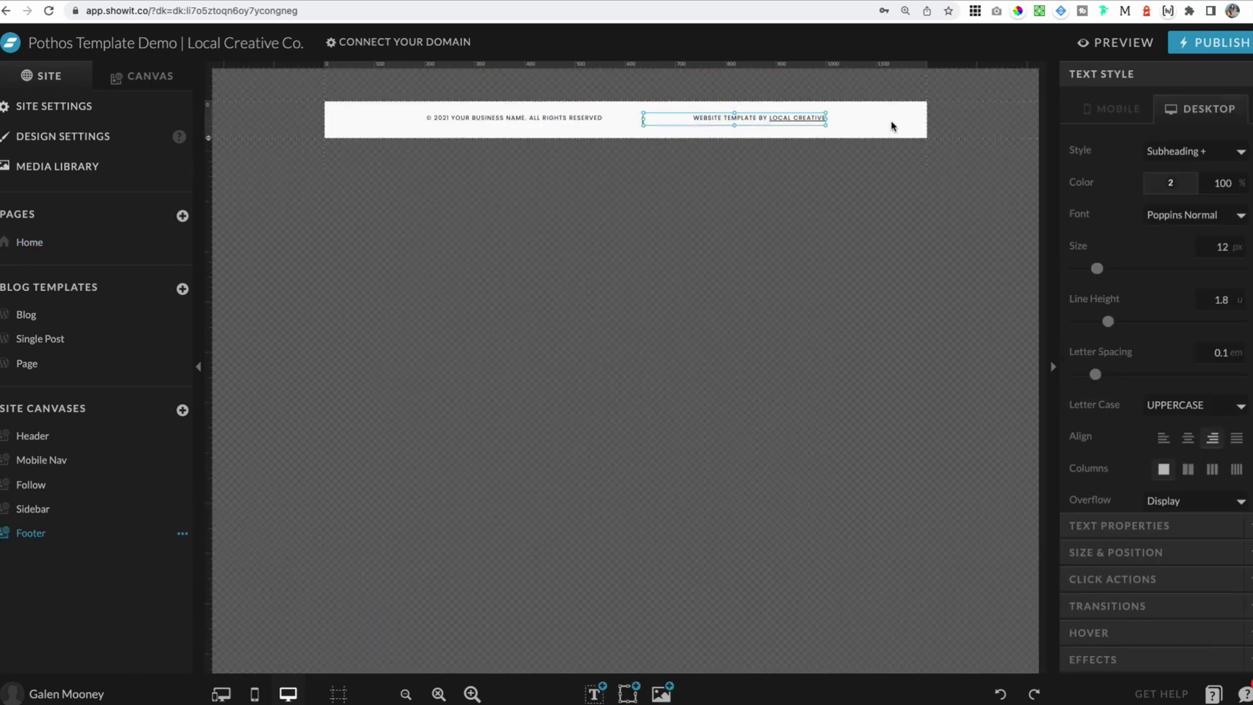
click(1181, 218)
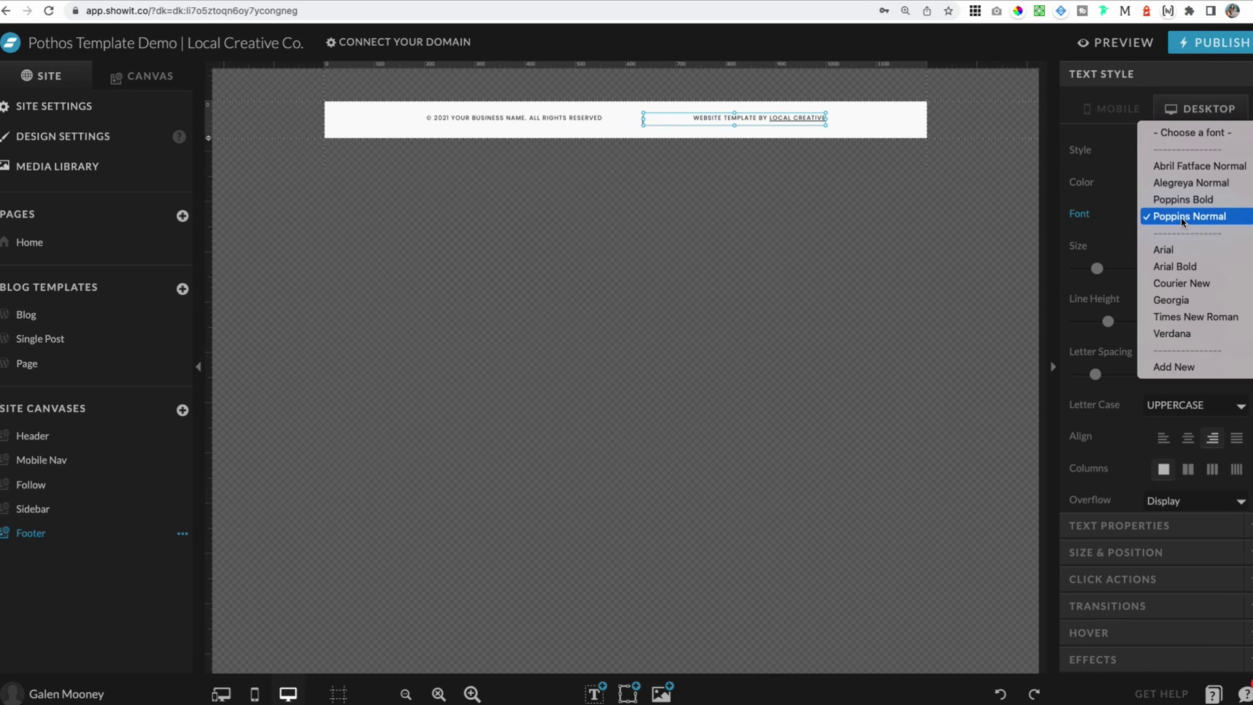
click(1185, 200)
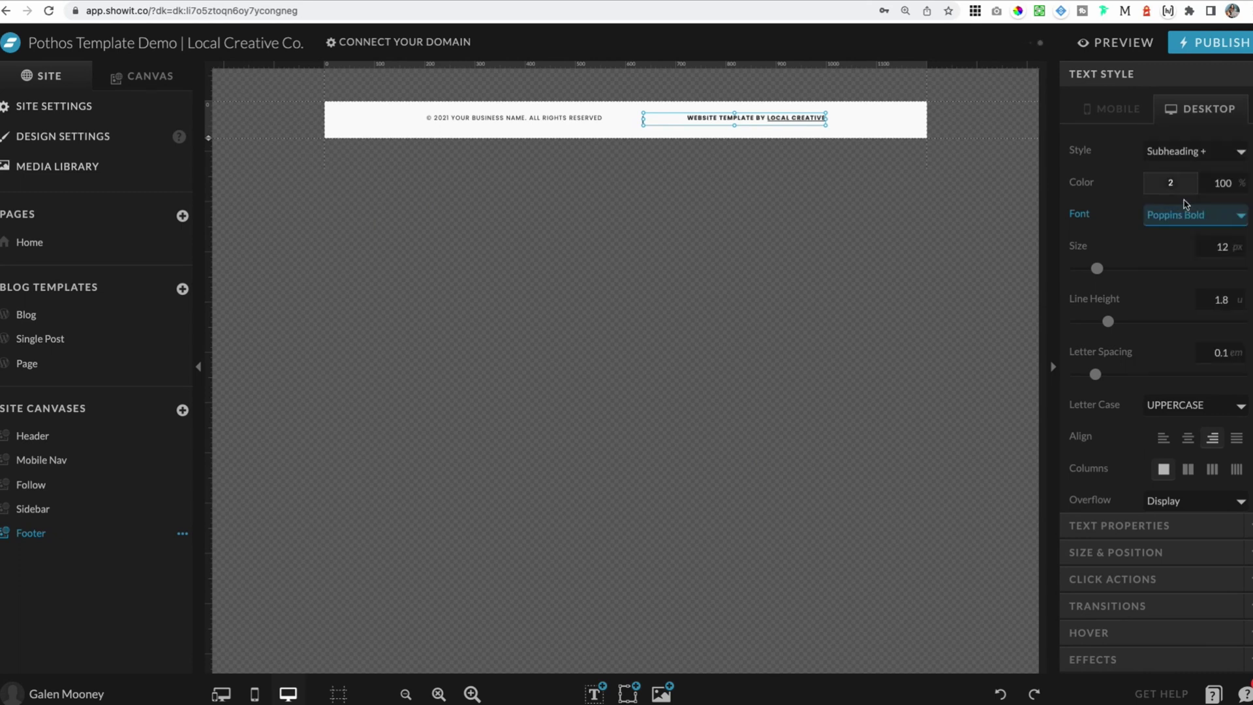
click(1236, 250)
click(1235, 250)
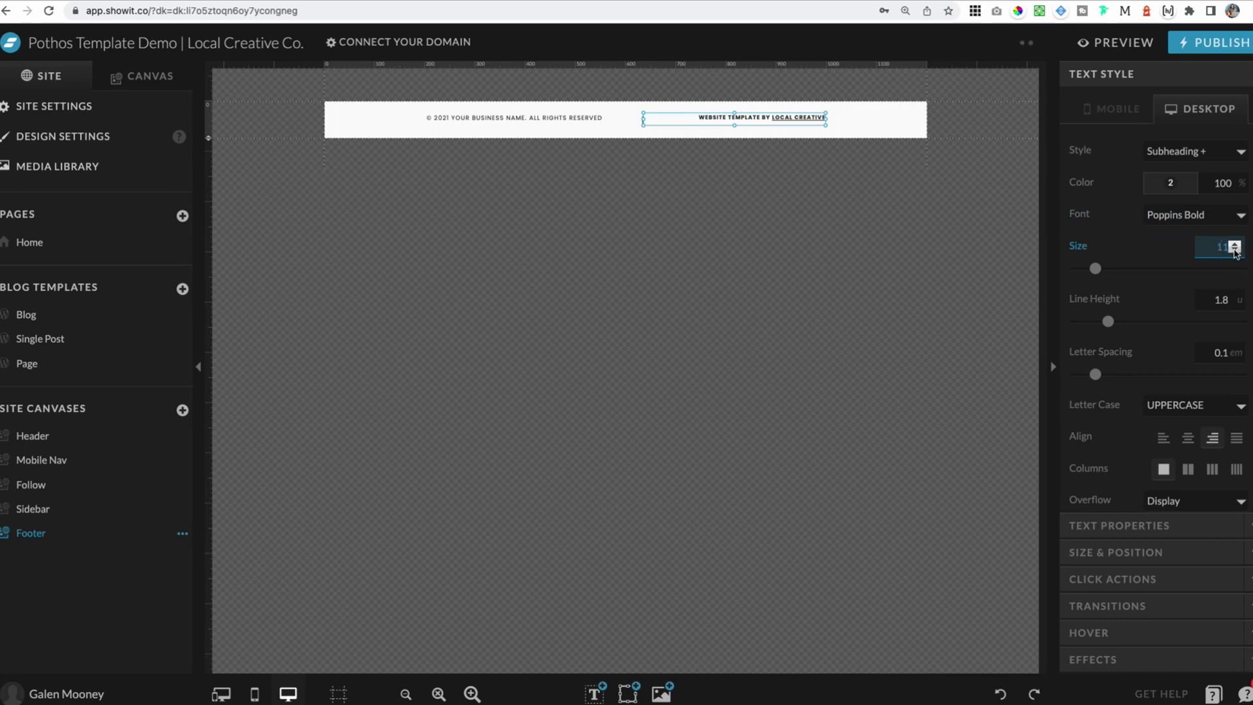
drag(743, 117, 820, 116)
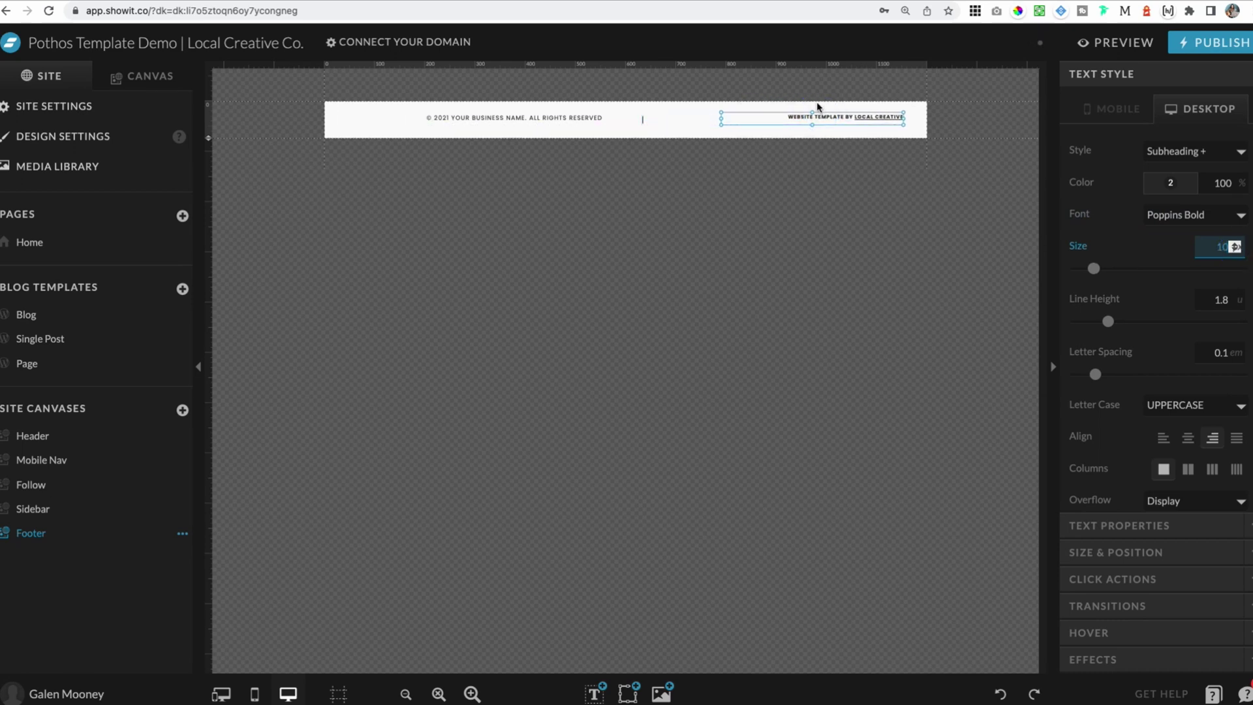
Paste the credit text's bold 10 px style onto the copyright text and left-align it.
click(529, 122)
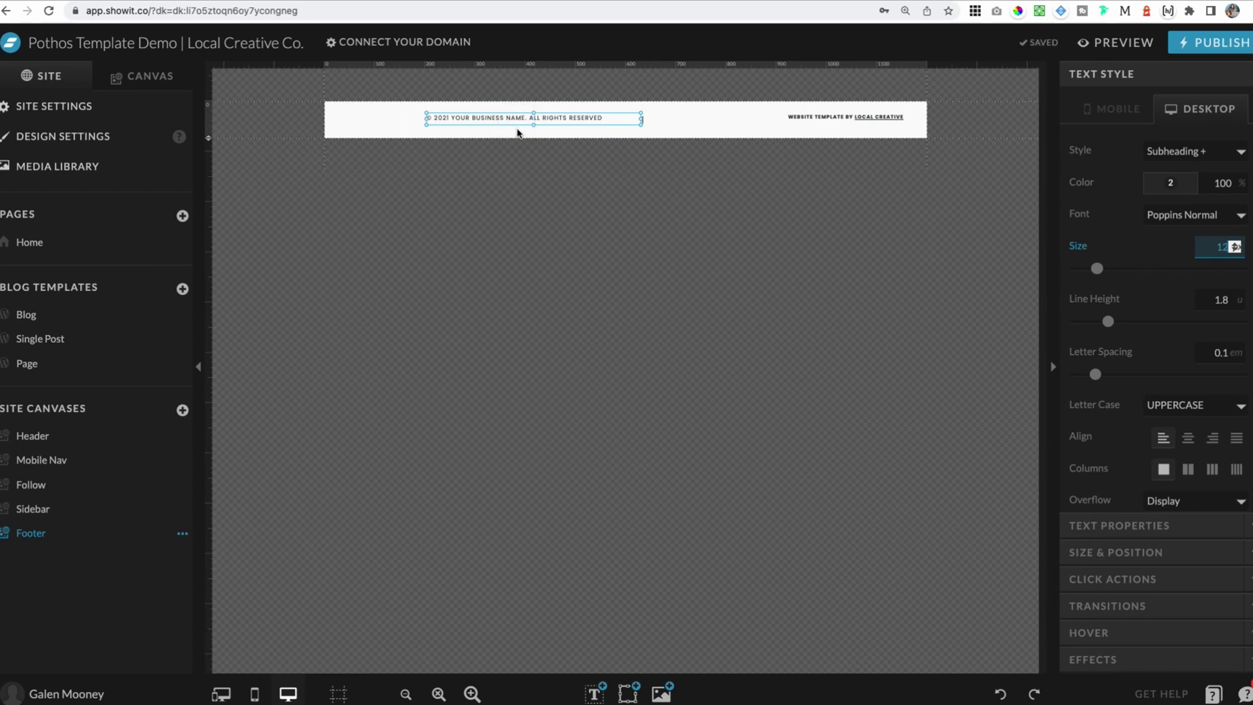
click(852, 117)
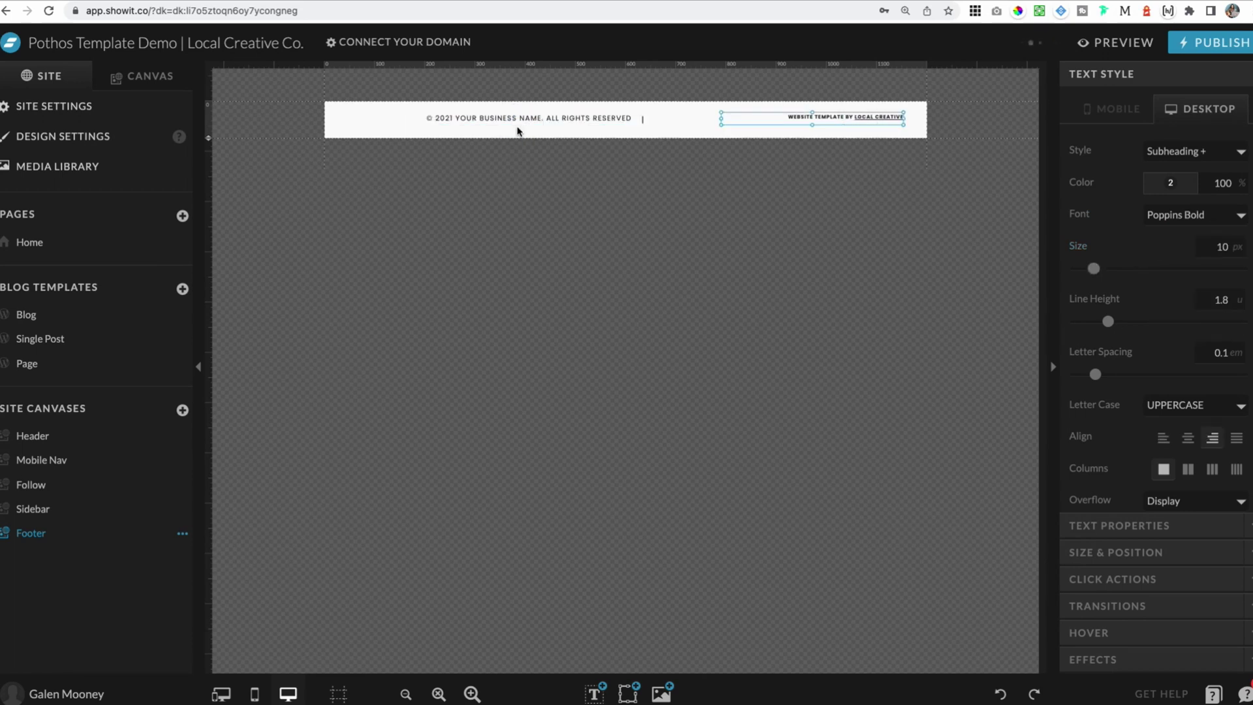
click(511, 123)
key(super+alt+v)
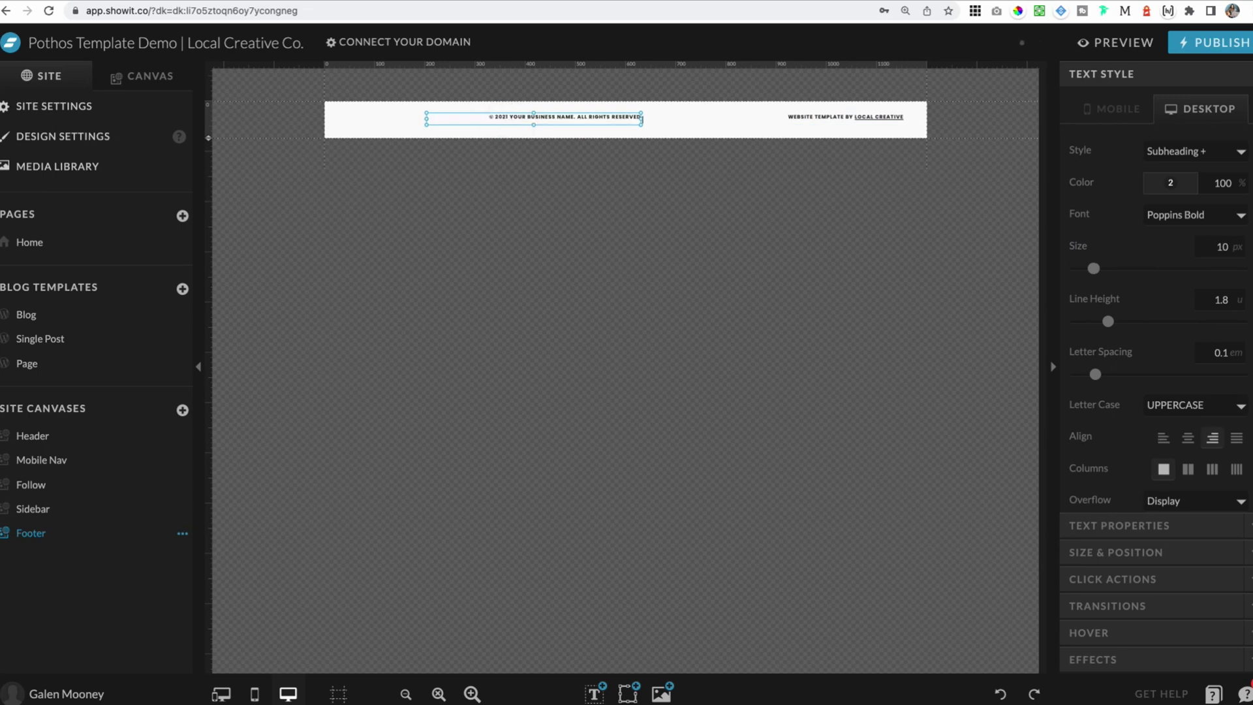
click(1167, 437)
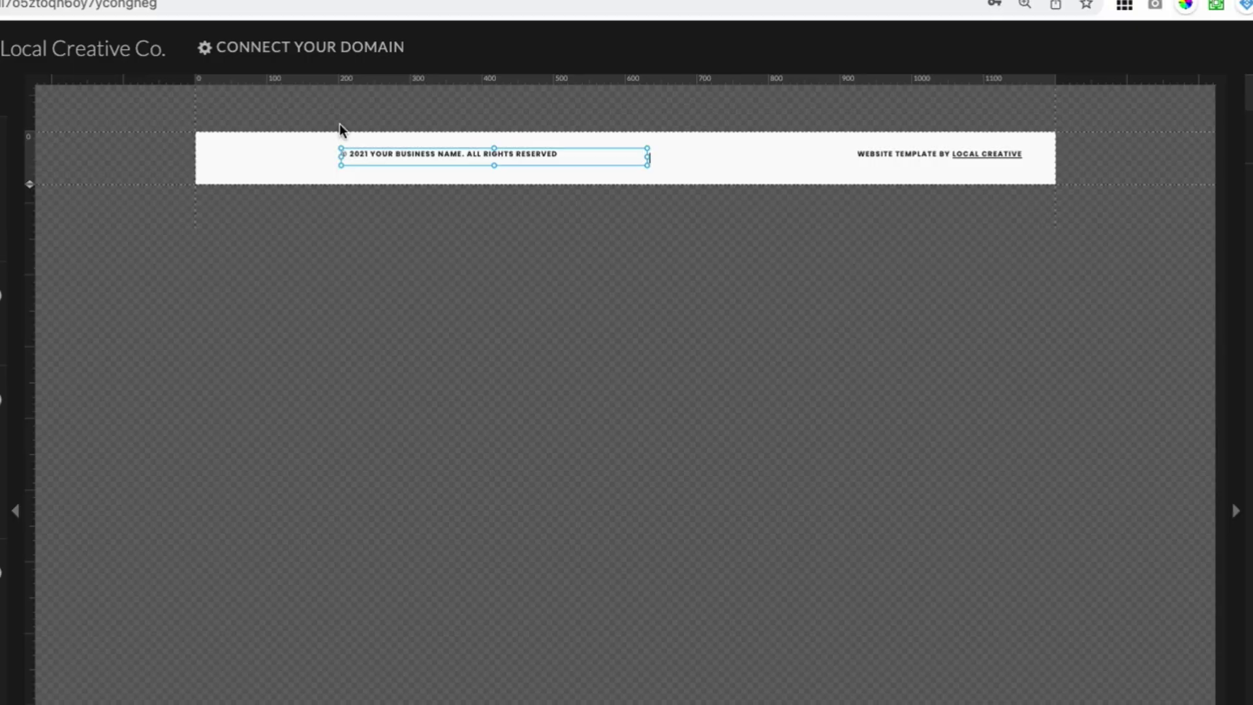
Move the copyright text to the left edge and credit text right, centring both vertically.
drag(380, 154, 253, 158)
drag(921, 154, 933, 155)
shift+click(386, 156)
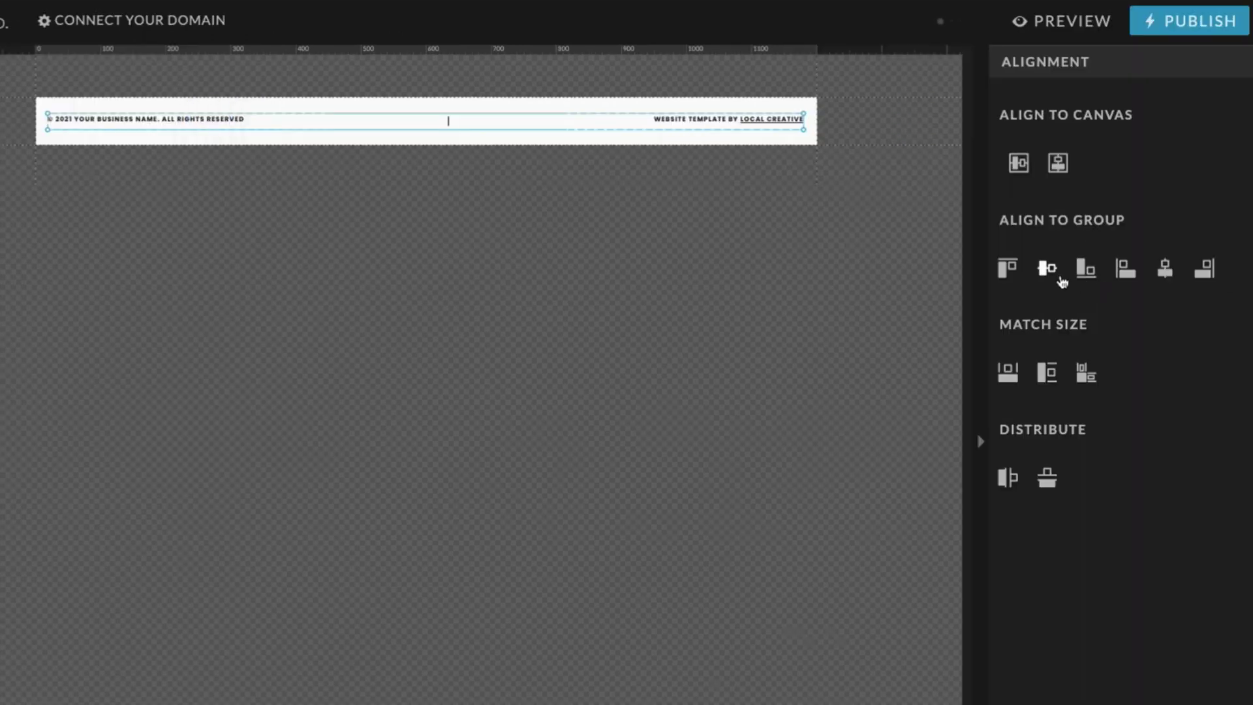
click(1048, 269)
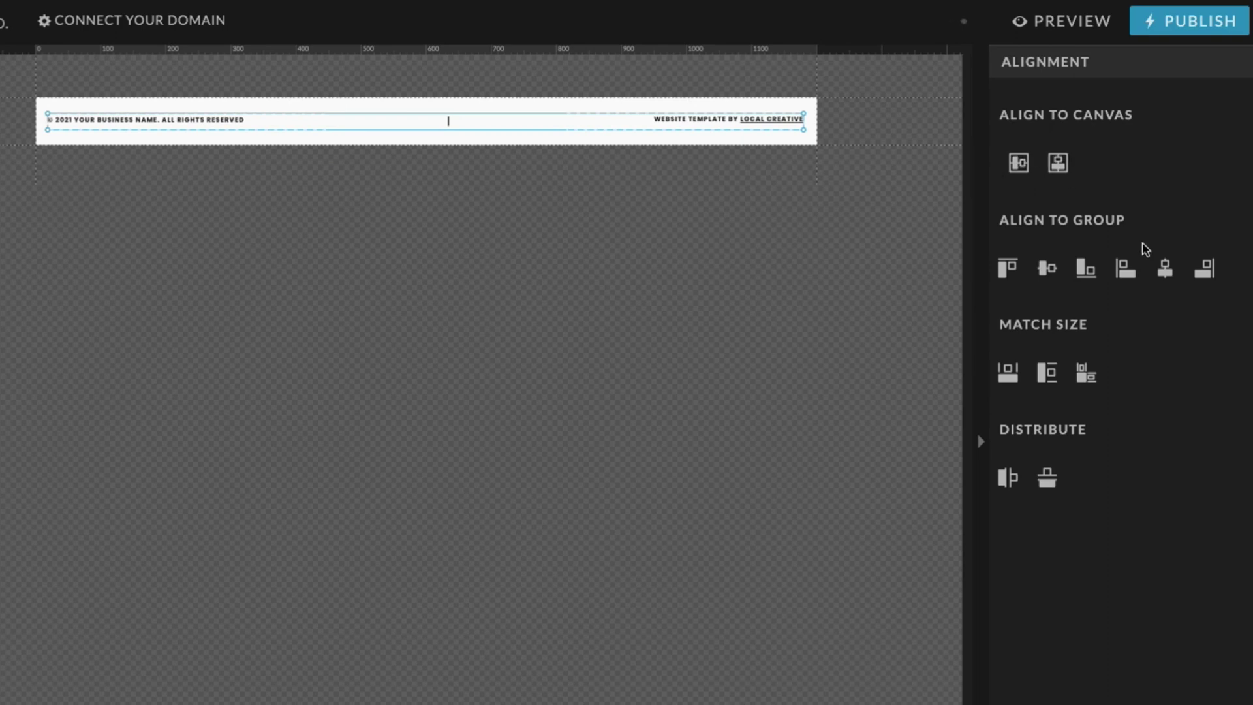
click(1058, 162)
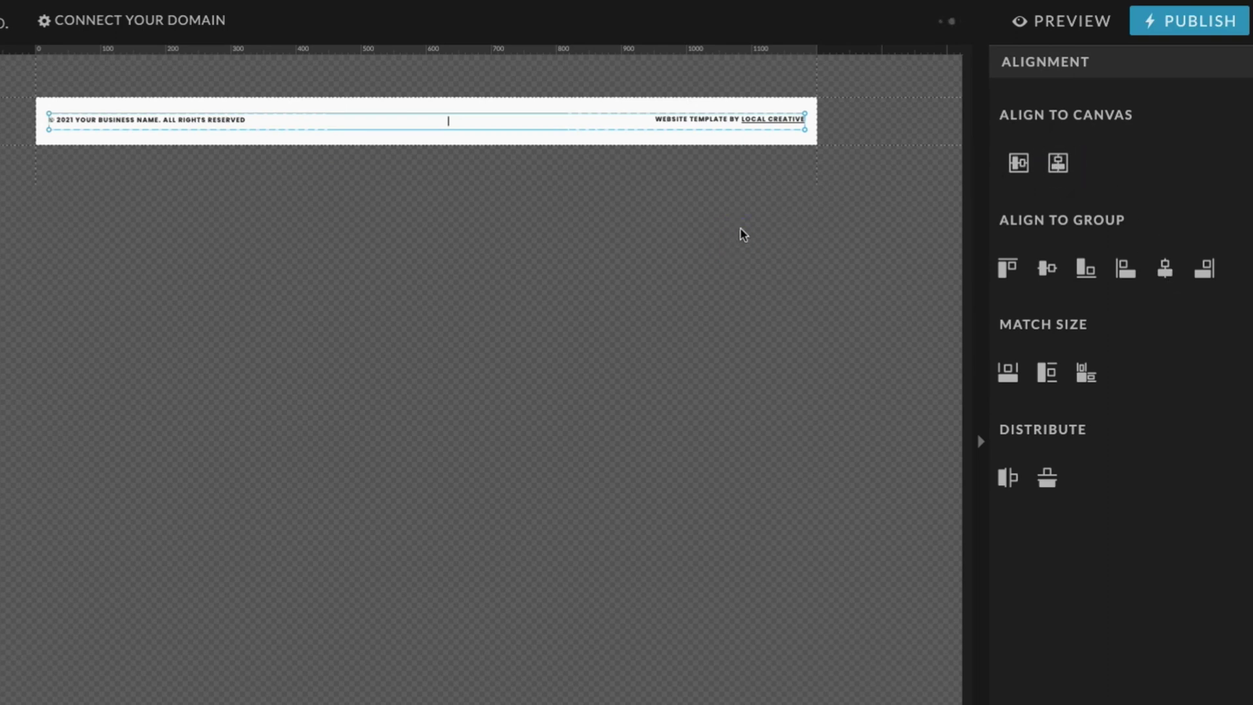
Deselect the footer texts and reselect the credit text to check its style.
click(525, 116)
click(442, 124)
click(447, 130)
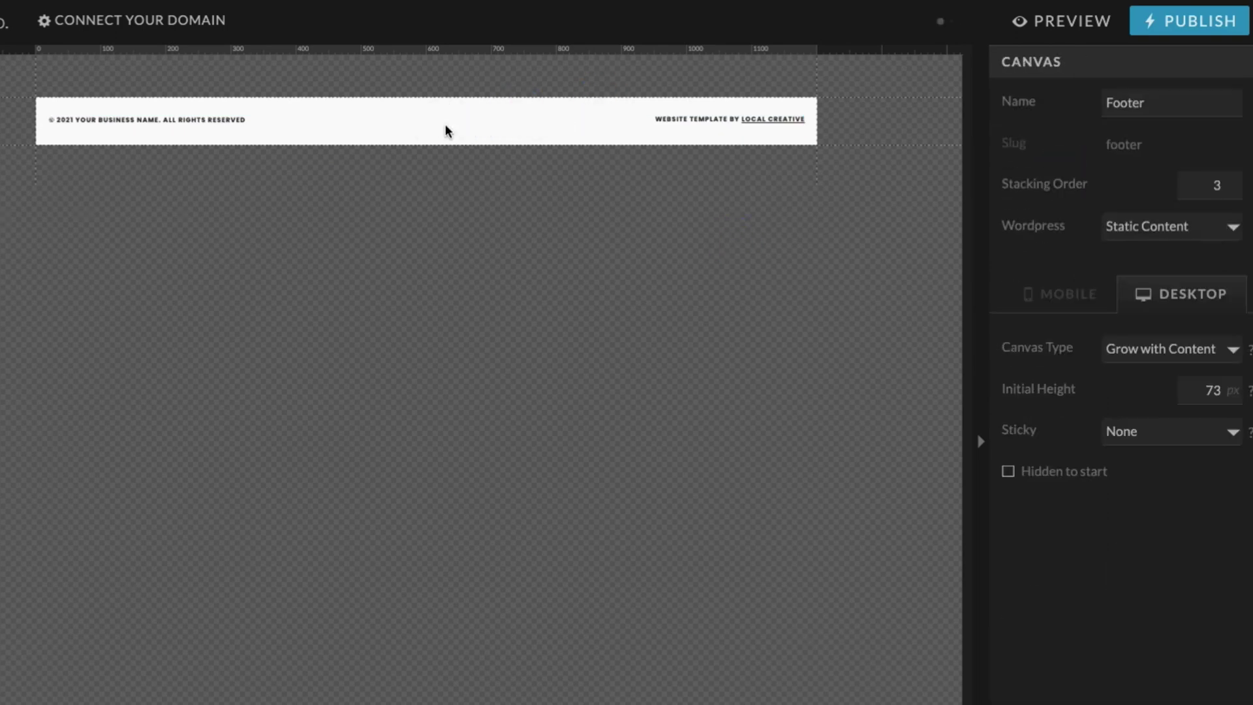
click(696, 118)
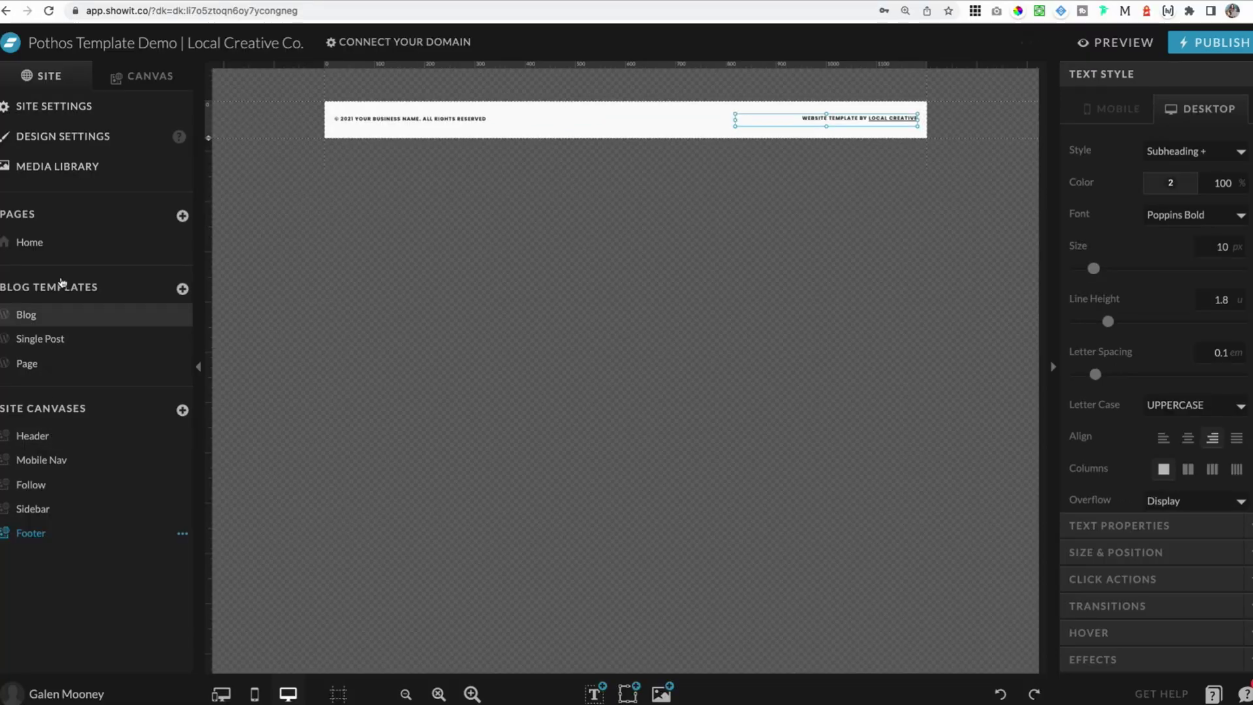
Return to the Home page, select the Intro canvas, and preview the site.
click(70, 241)
scroll(979, 280, down, 3)
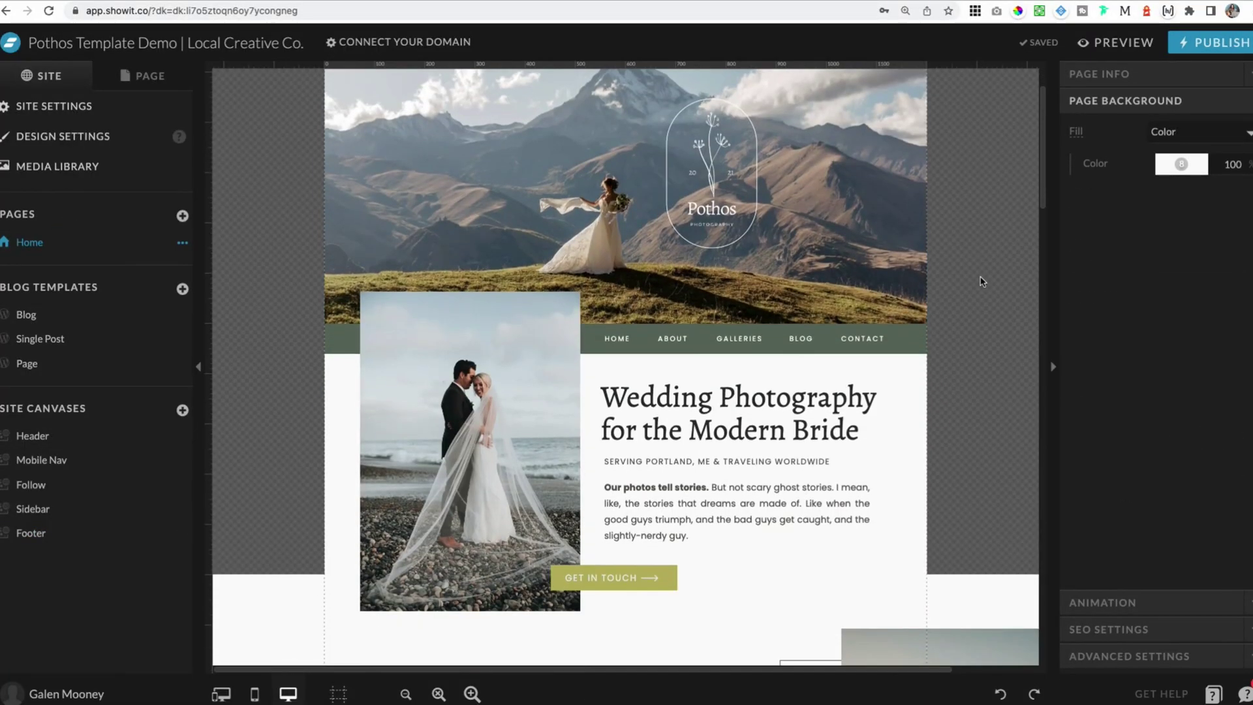
scroll(926, 306, down, 1)
click(872, 330)
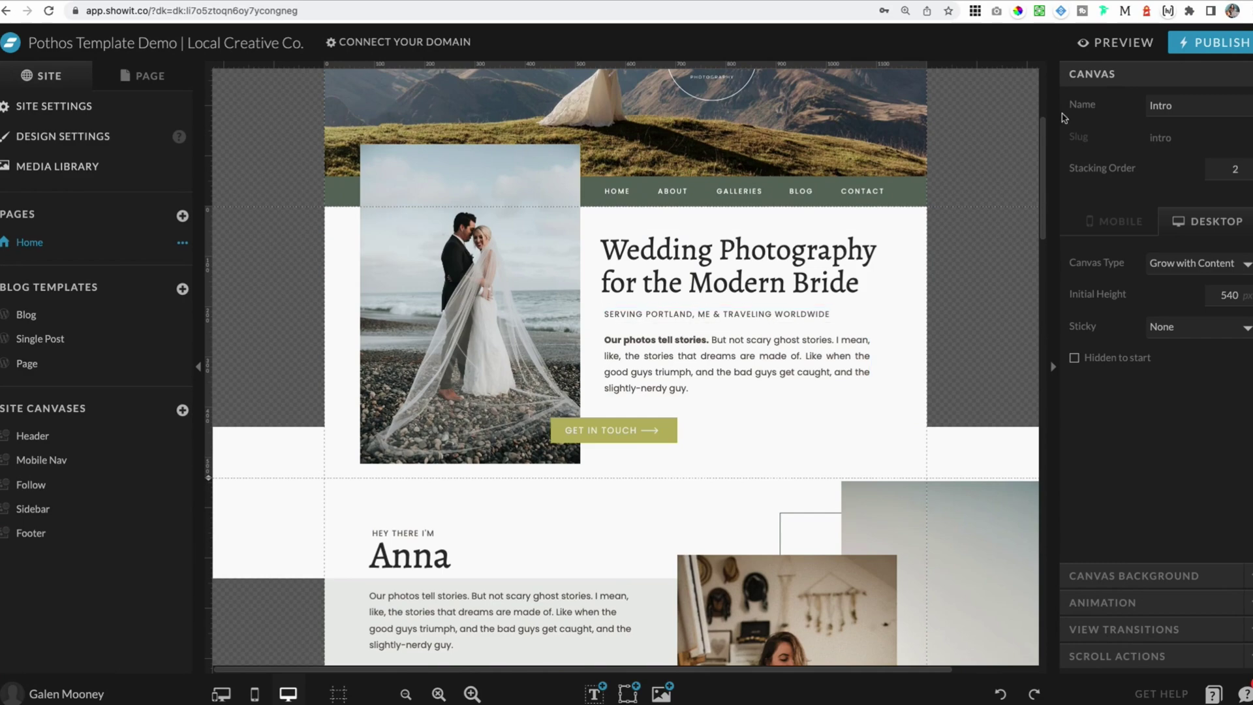
click(1107, 43)
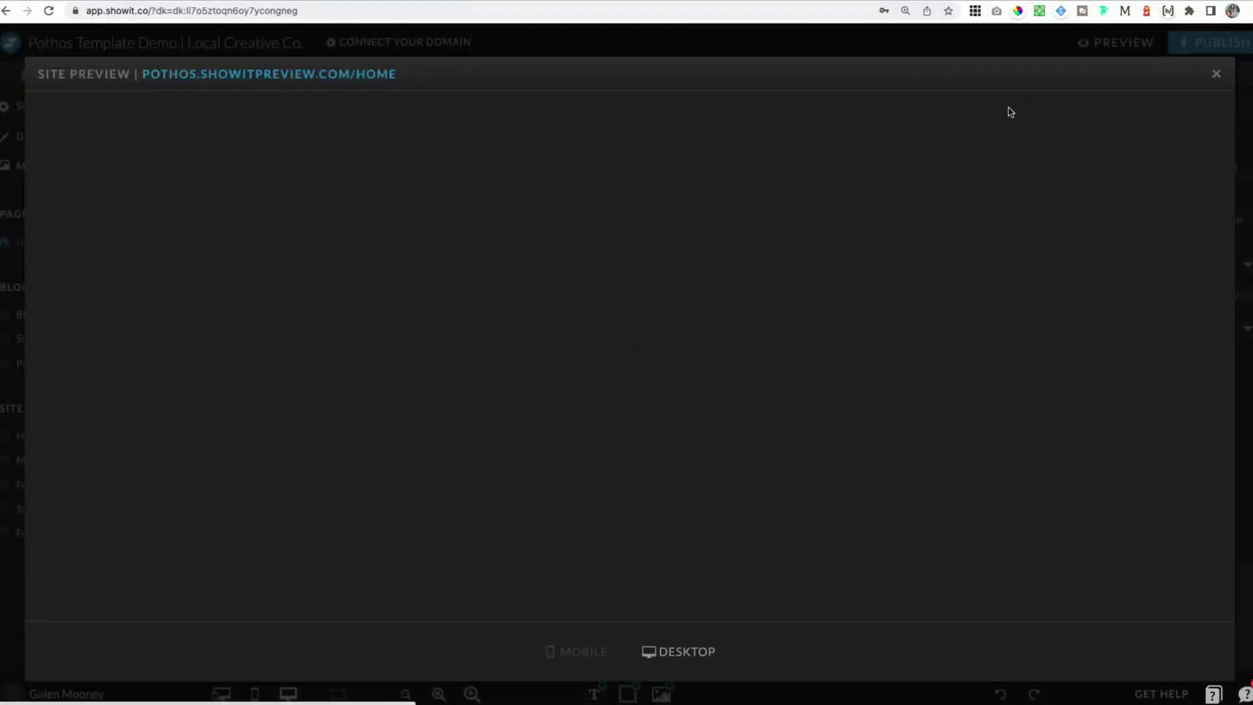